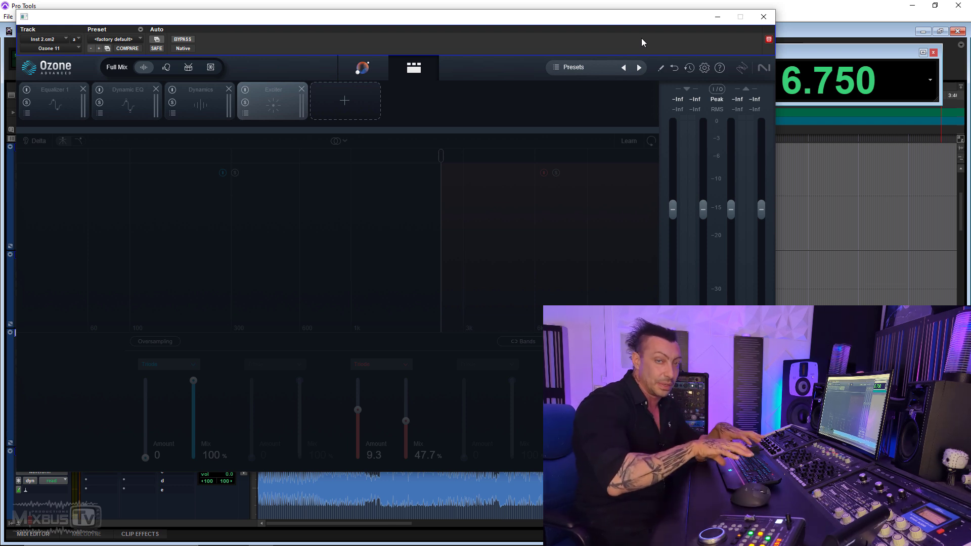
Step: Listen to the track briefly, then switch on the Equalizer 1 module
{"action": "key", "text": "space"}
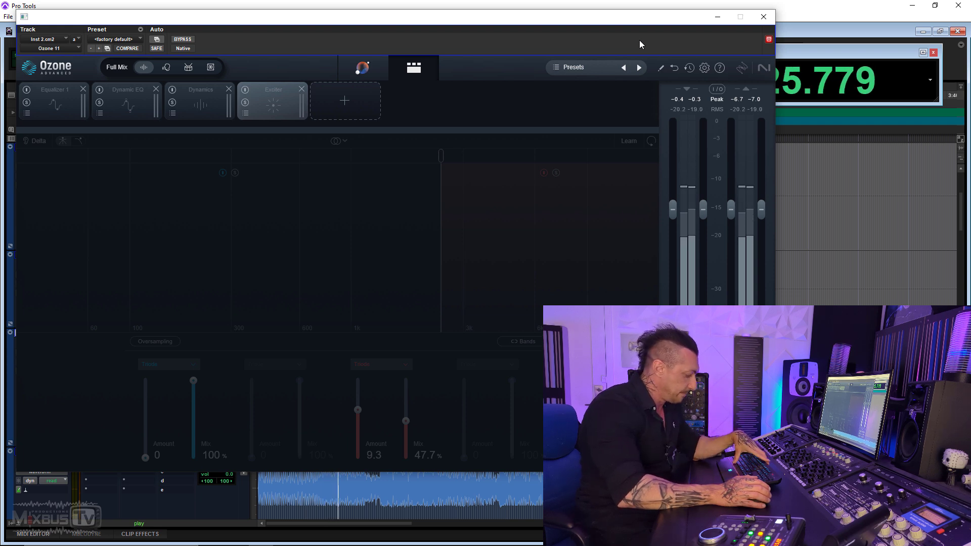
{"action": "key", "text": "space"}
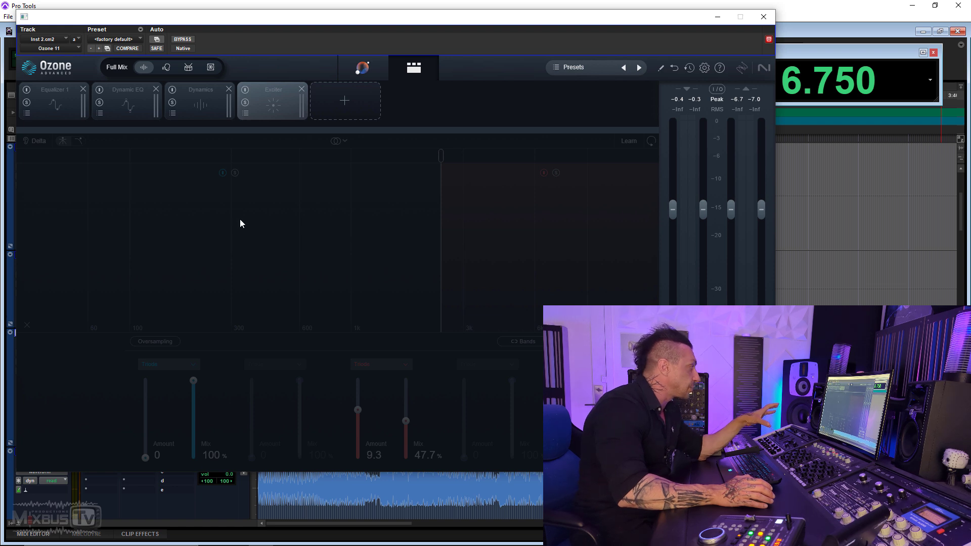
{"action": "left_click", "coordinate": [42, 96]}
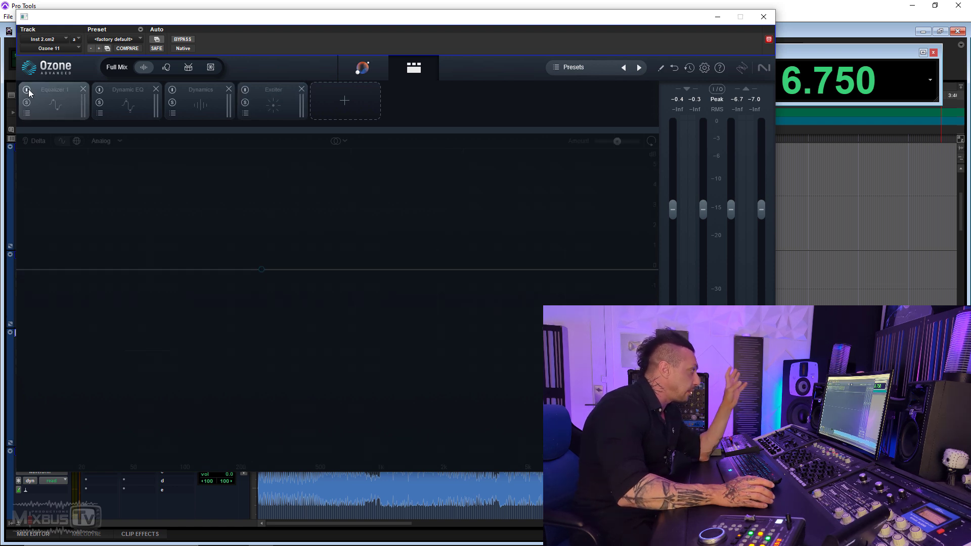
{"action": "left_click", "coordinate": [26, 90]}
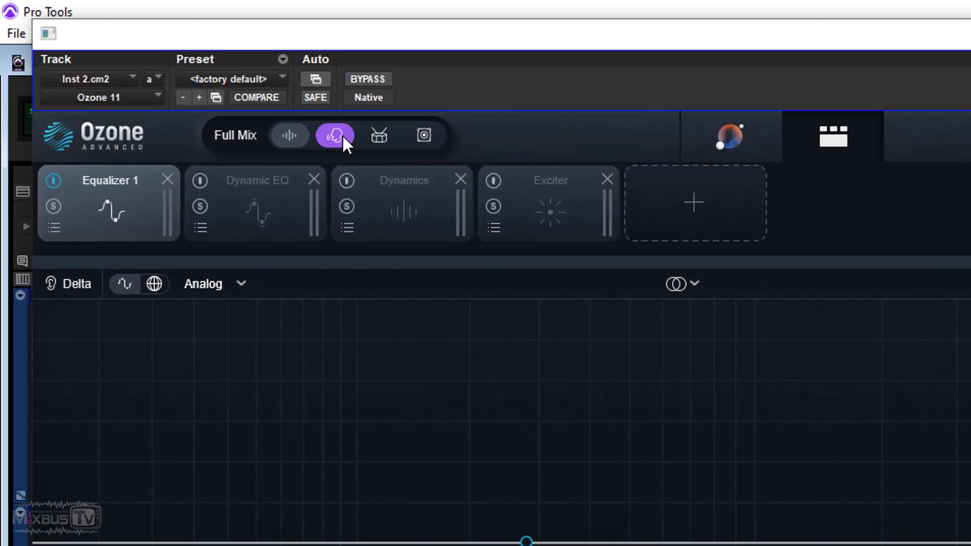
Step: Try the Vocals, Drums and Bass stem targets, finally settling on Vocals
{"action": "left_click", "coordinate": [417, 135]}
{"action": "left_click", "coordinate": [338, 136]}
{"action": "left_click", "coordinate": [344, 135]}
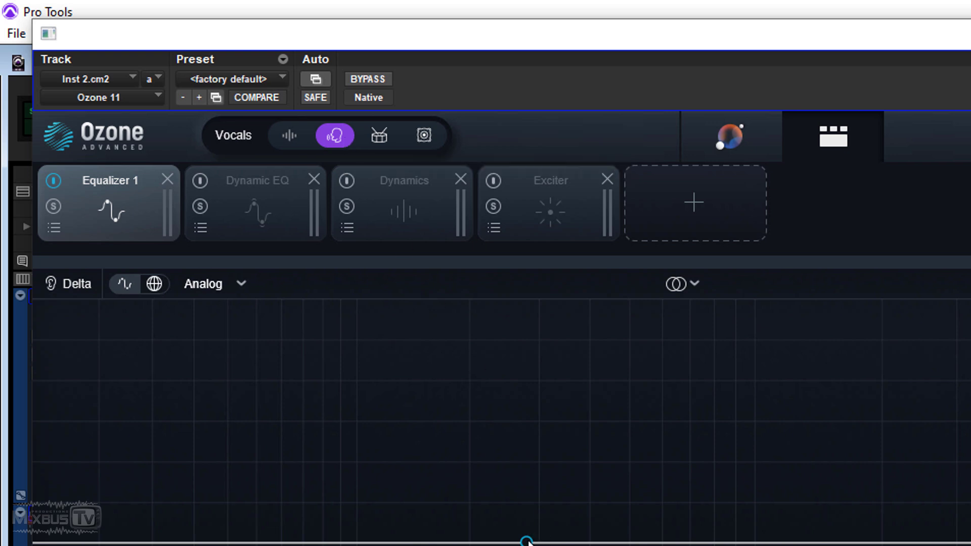
{"action": "left_click", "coordinate": [370, 139]}
{"action": "left_click", "coordinate": [424, 135]}
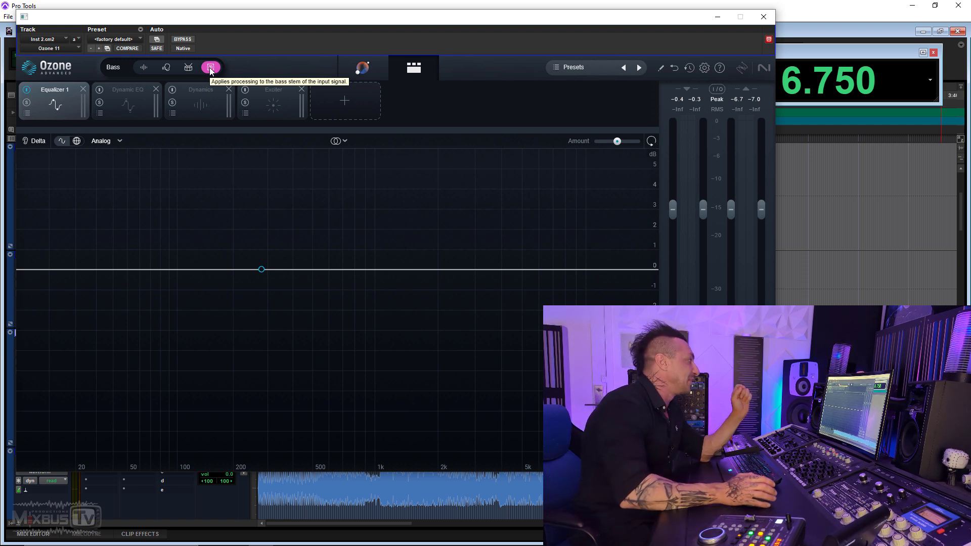
{"action": "left_click", "coordinate": [168, 71]}
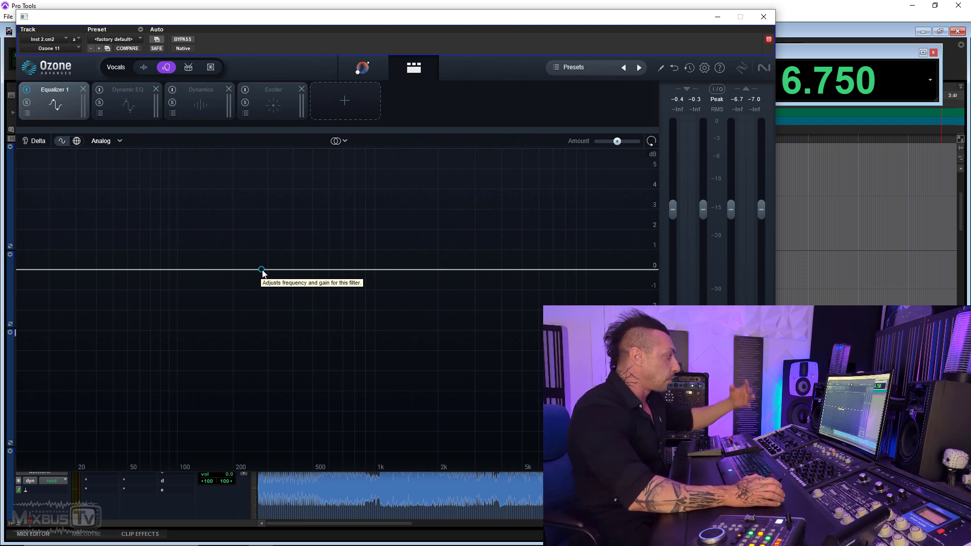
Step: During playback, shape a +1.8 dB high shelf at 267 Hz and A/B it against the equalizer off
{"action": "key", "text": "space"}
{"action": "left_click_drag", "start_coordinate": [261, 270], "coordinate": [258, 236]}
{"action": "left_click", "coordinate": [27, 90]}
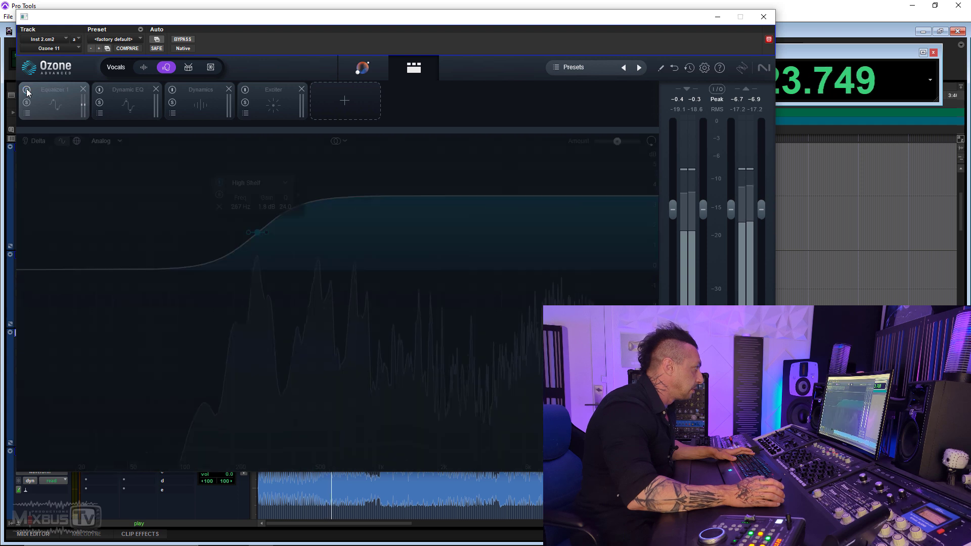
{"action": "left_click", "coordinate": [27, 90]}
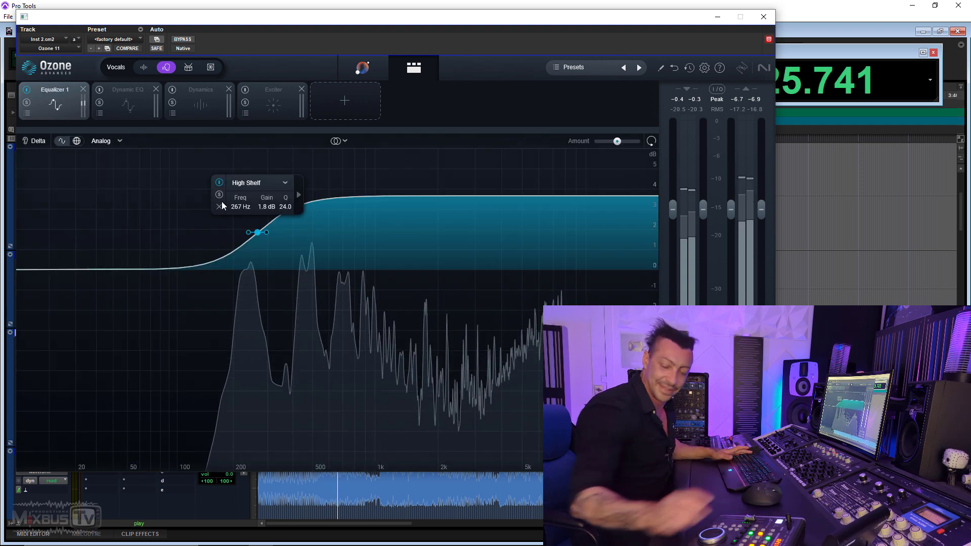
{"action": "key", "text": "space"}
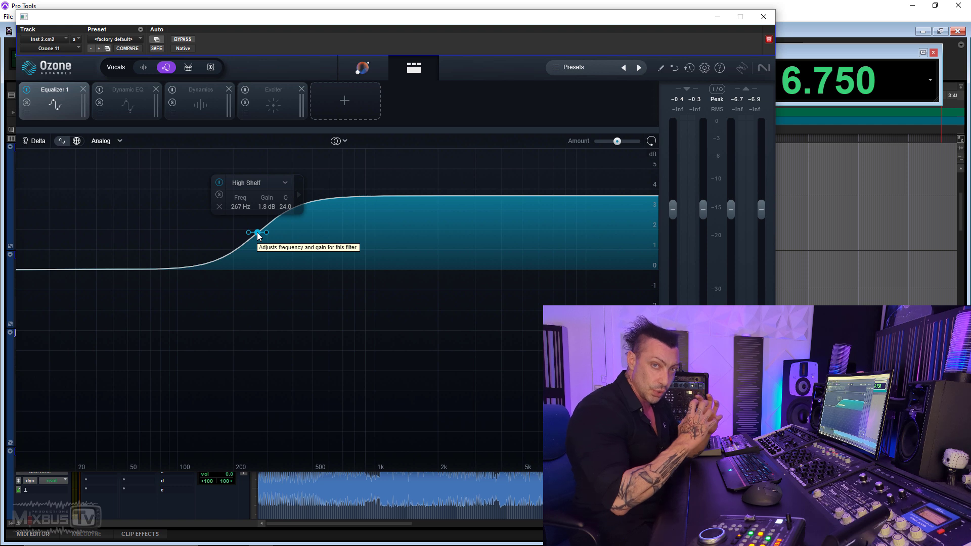
Step: Switch on the Dynamic EQ module and select its 230 Hz band
{"action": "left_click", "coordinate": [115, 99]}
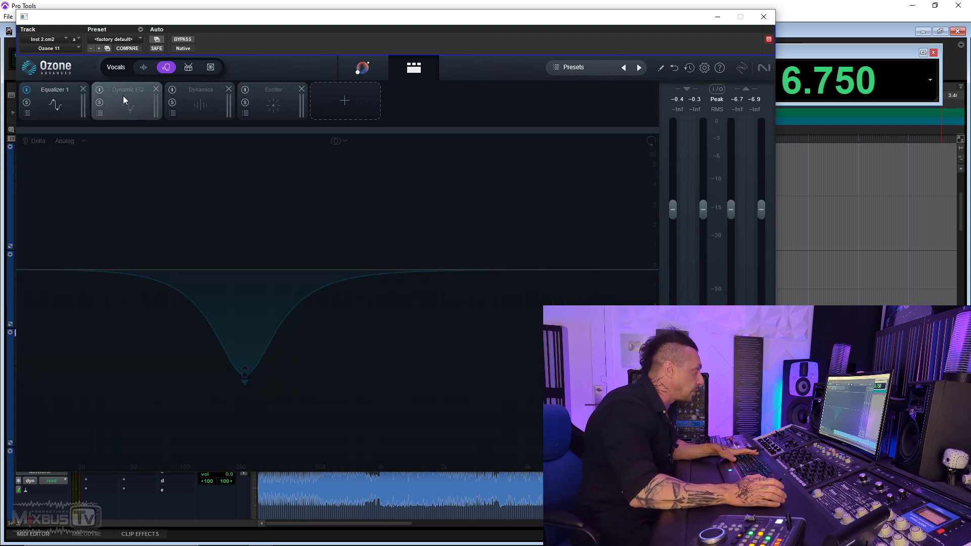
{"action": "left_click", "coordinate": [99, 91]}
{"action": "left_click", "coordinate": [244, 375]}
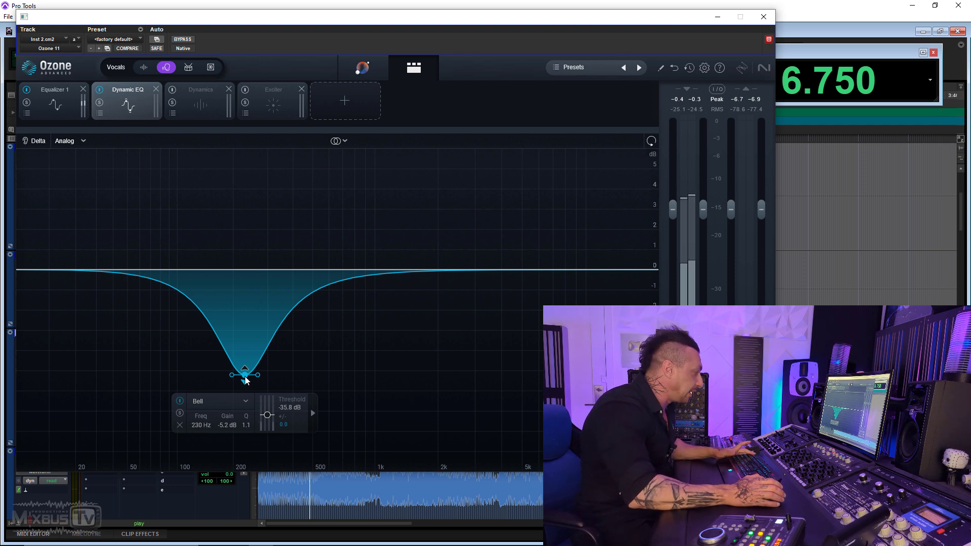
Step: Lower the 230 Hz band's threshold to -90.6 dB during playback, comparing with plugin bypass
{"action": "key", "text": "space"}
{"action": "left_click_drag", "start_coordinate": [266, 415], "coordinate": [223, 429]}
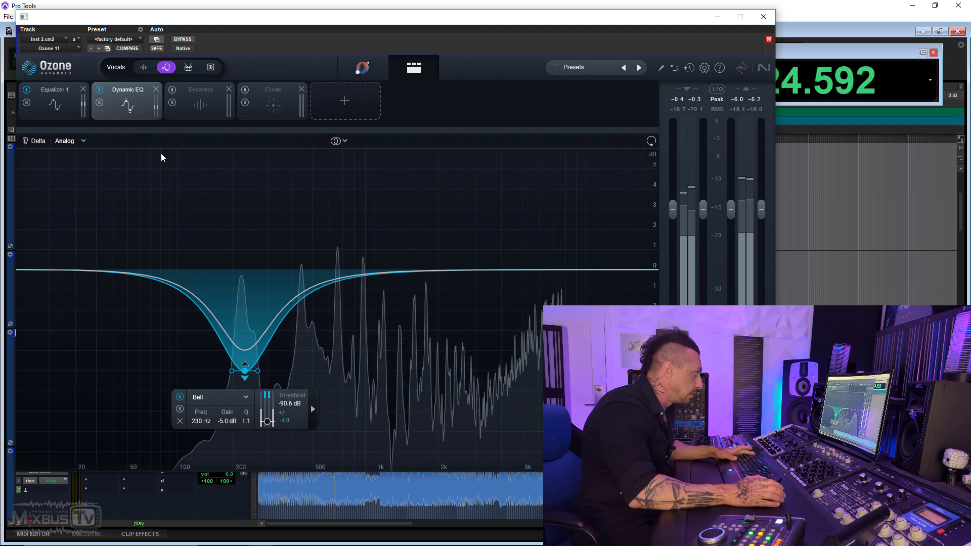
{"action": "left_click", "coordinate": [185, 40]}
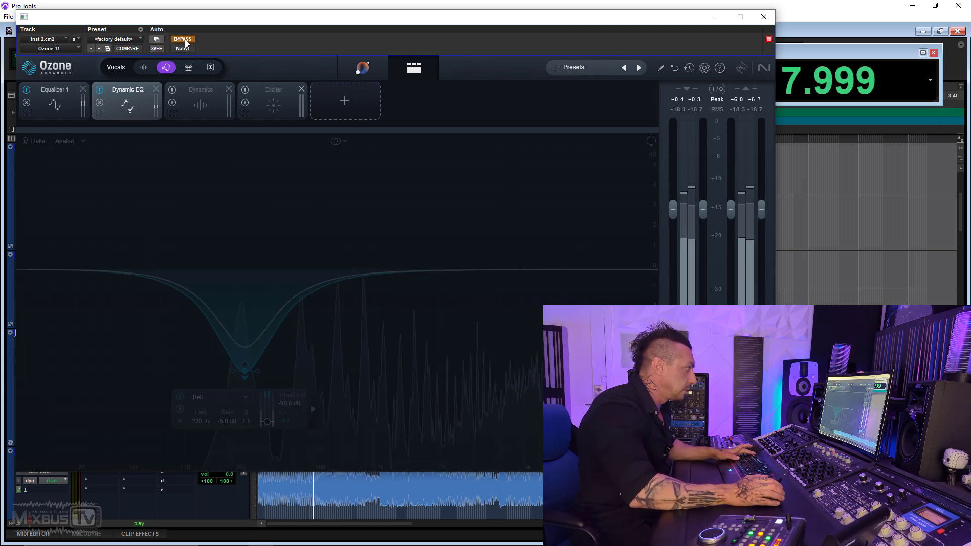
{"action": "left_click", "coordinate": [185, 40]}
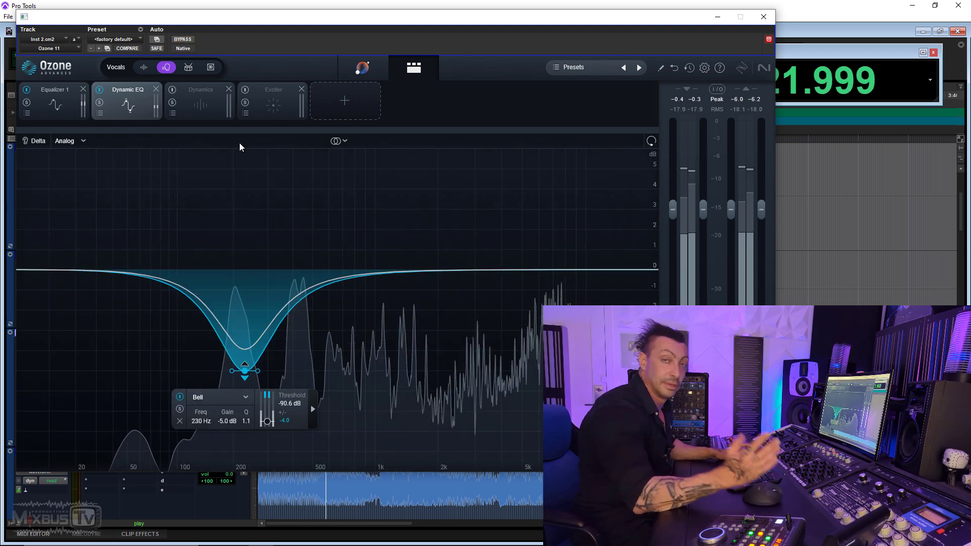
Step: Enable Dynamics compression at -18.0 dB, 2.0:1, comparing module-off and plugin bypass during playback
{"action": "left_click", "coordinate": [200, 101]}
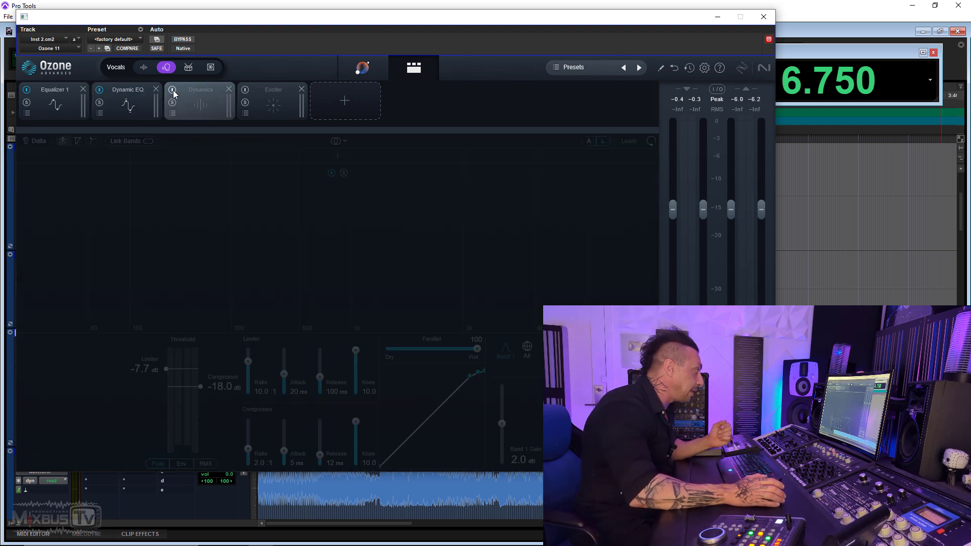
{"action": "left_click", "coordinate": [173, 91]}
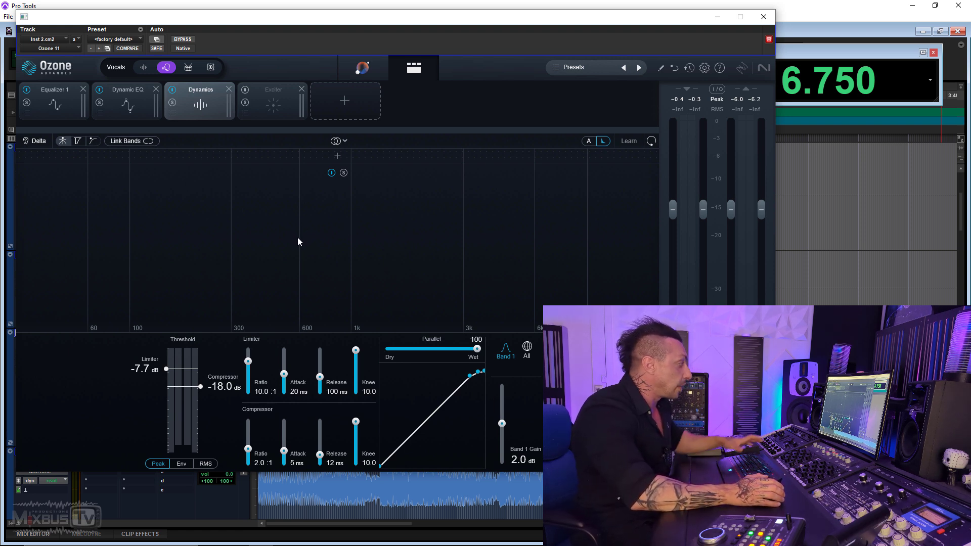
{"action": "key", "text": "space"}
{"action": "left_click", "coordinate": [172, 90]}
{"action": "left_click", "coordinate": [172, 90]}
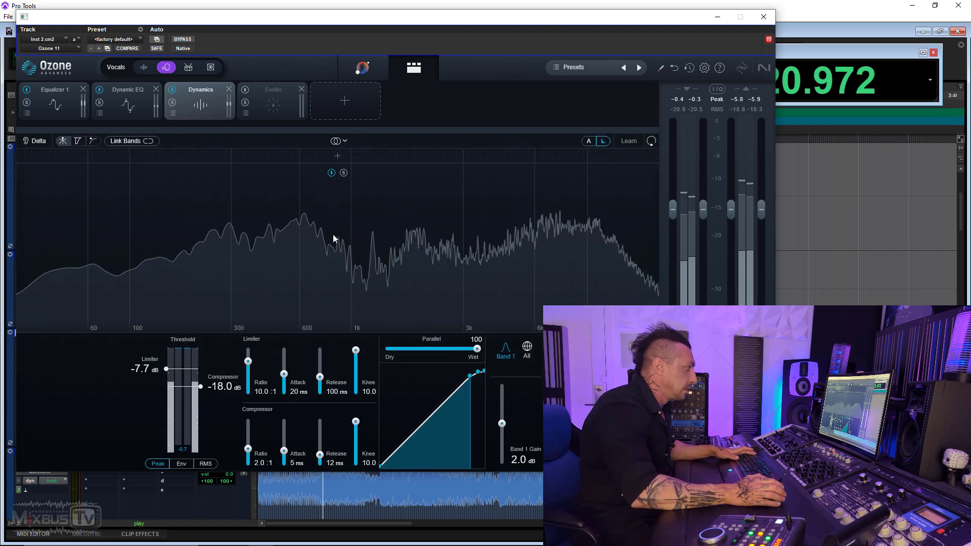
{"action": "left_click", "coordinate": [190, 40]}
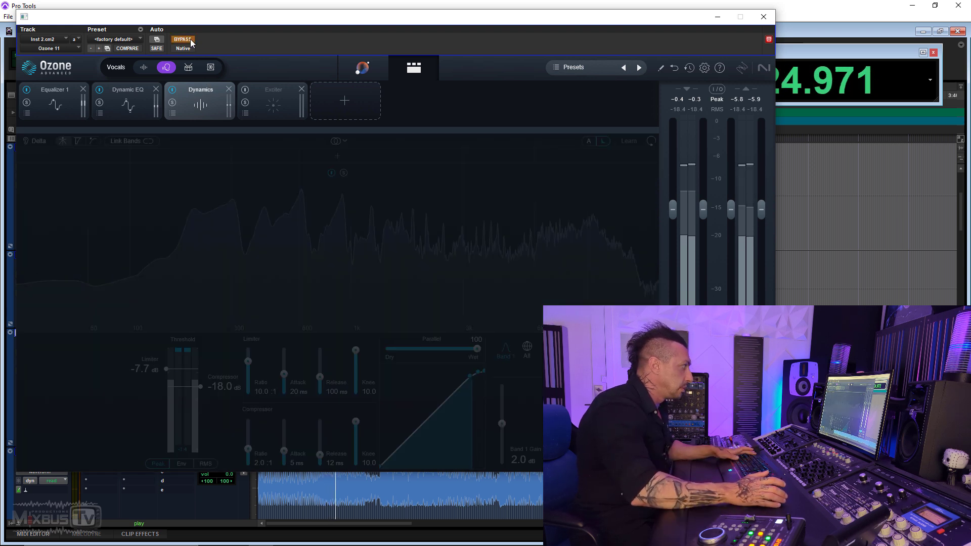
{"action": "left_click", "coordinate": [190, 38]}
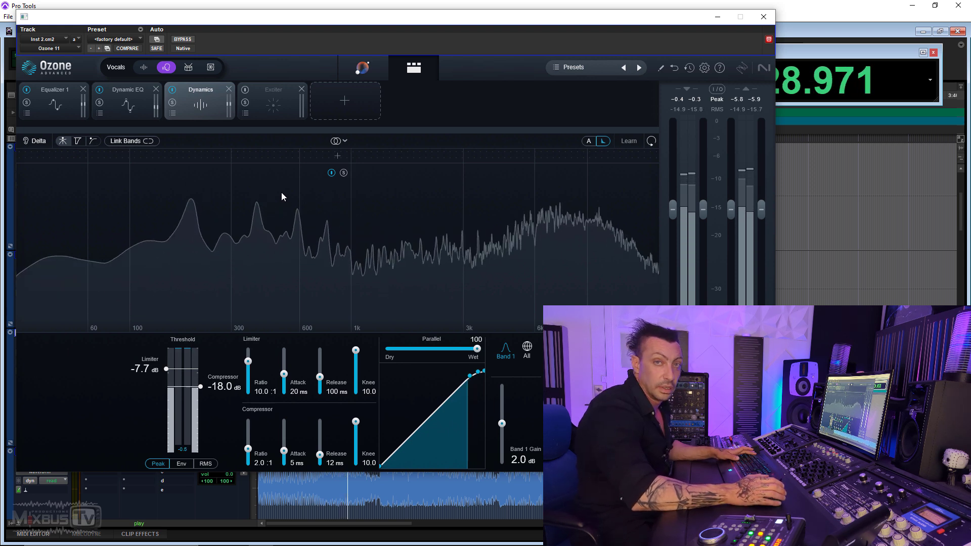
Step: Switch on the Exciter and move its band split slightly higher
{"action": "left_click", "coordinate": [274, 101]}
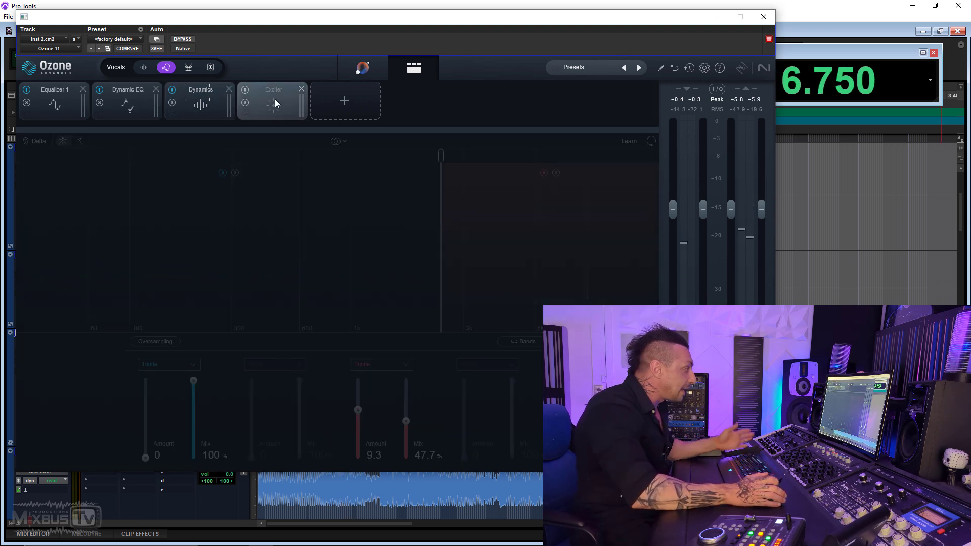
{"action": "left_click", "coordinate": [246, 89]}
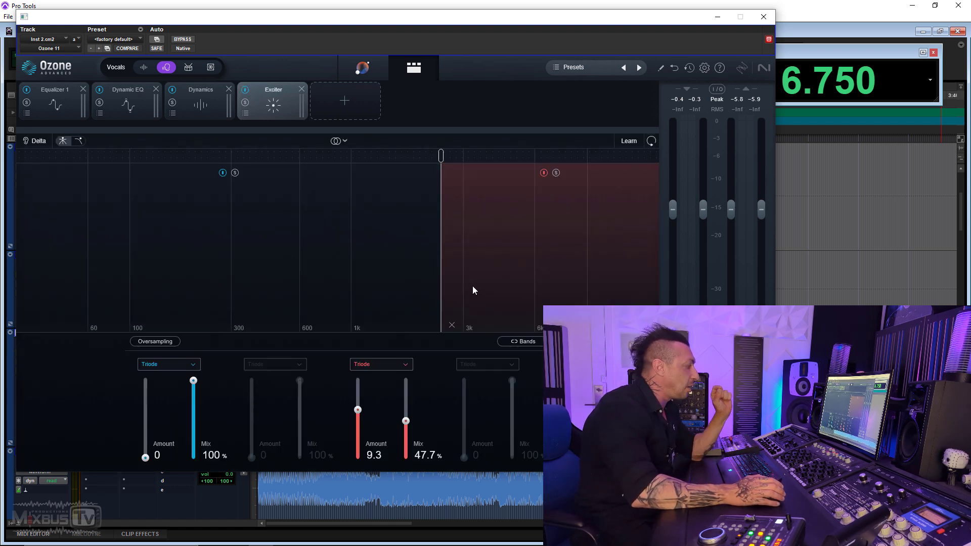
{"action": "left_click_drag", "start_coordinate": [441, 167], "coordinate": [444, 167]}
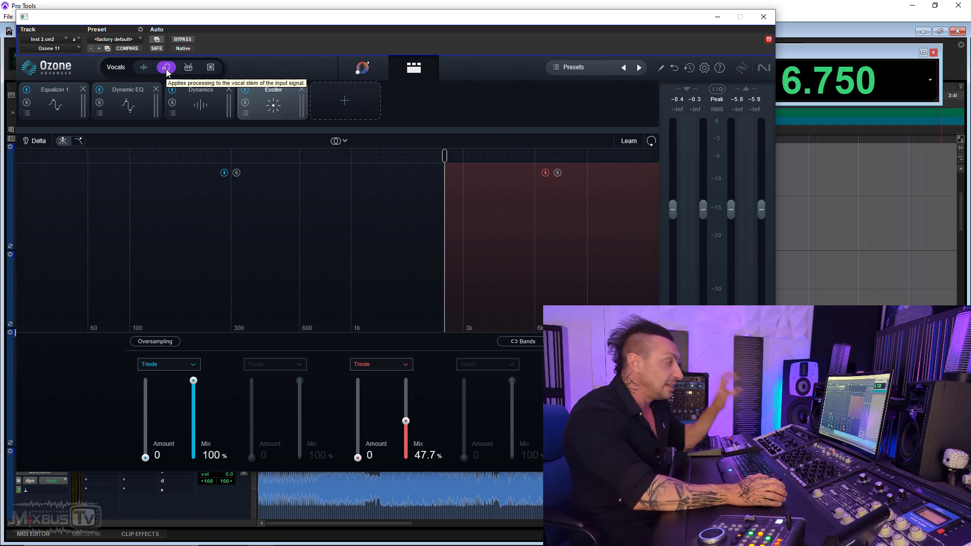
Step: Raise the high band's Triode amount to 8.3, comparing twice against plugin bypass during playback
{"action": "key", "text": "space"}
{"action": "left_click_drag", "start_coordinate": [358, 457], "coordinate": [357, 419]}
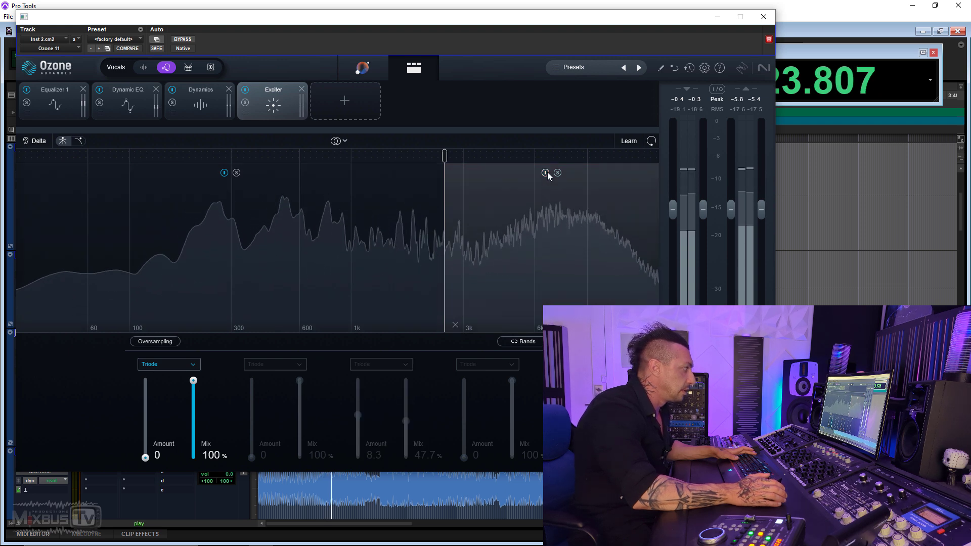
{"action": "left_click", "coordinate": [183, 40]}
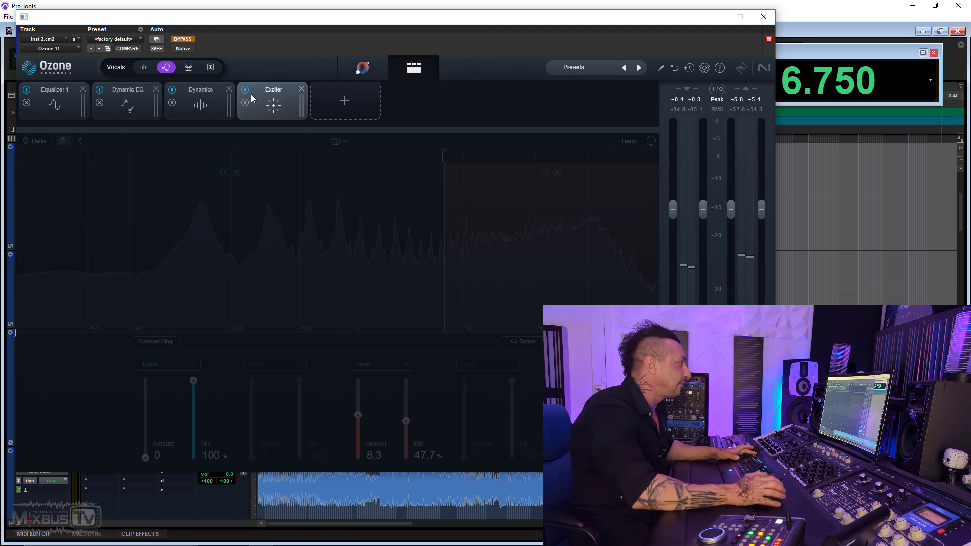
{"action": "left_click", "coordinate": [183, 40]}
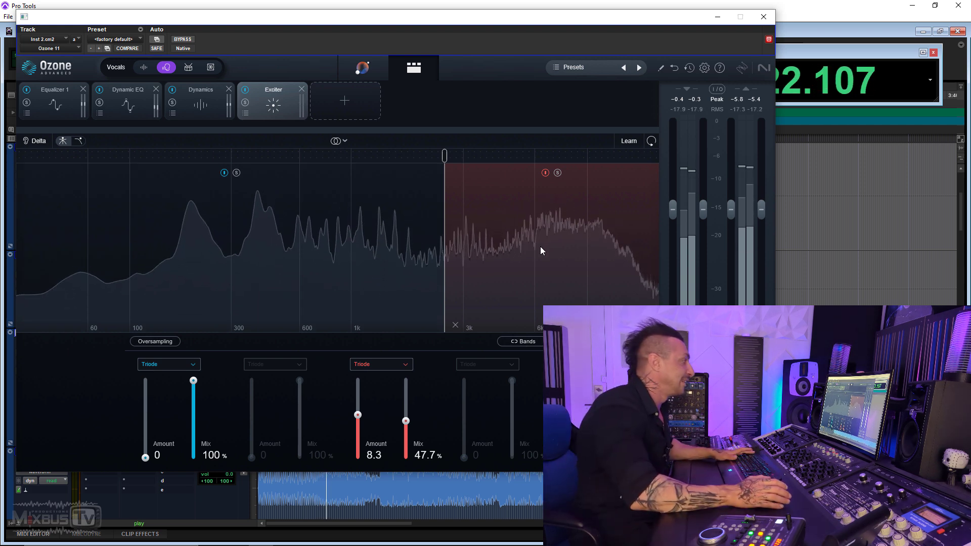
{"action": "left_click", "coordinate": [183, 40]}
{"action": "left_click", "coordinate": [186, 40]}
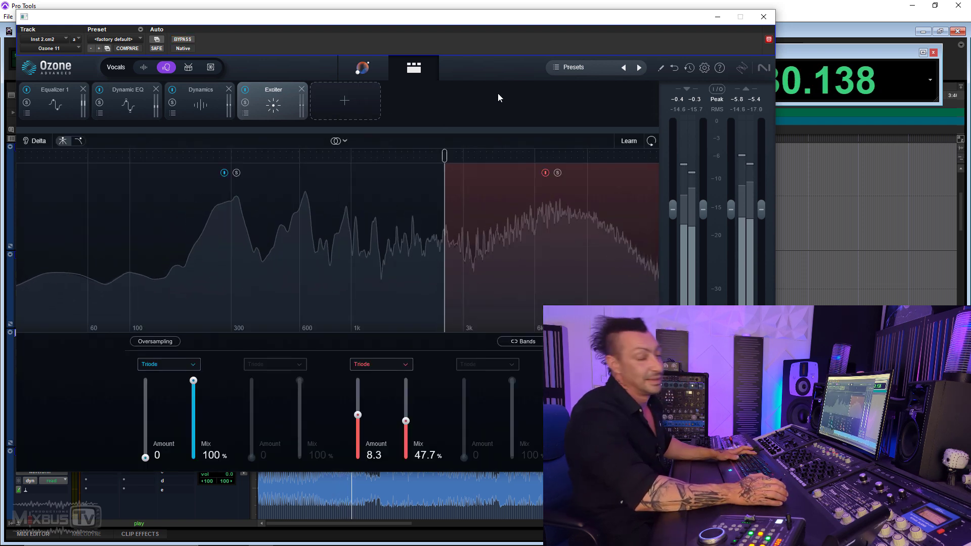
{"action": "key", "text": "space"}
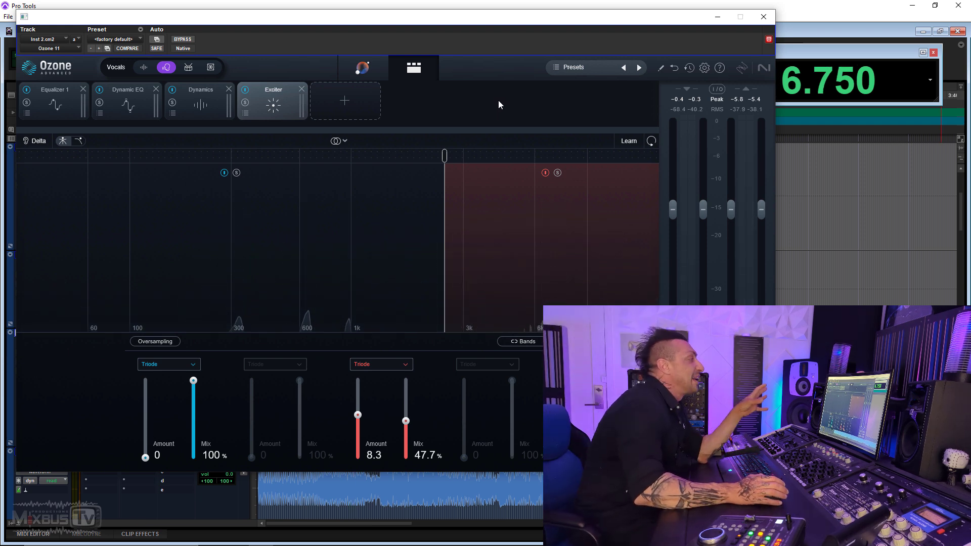